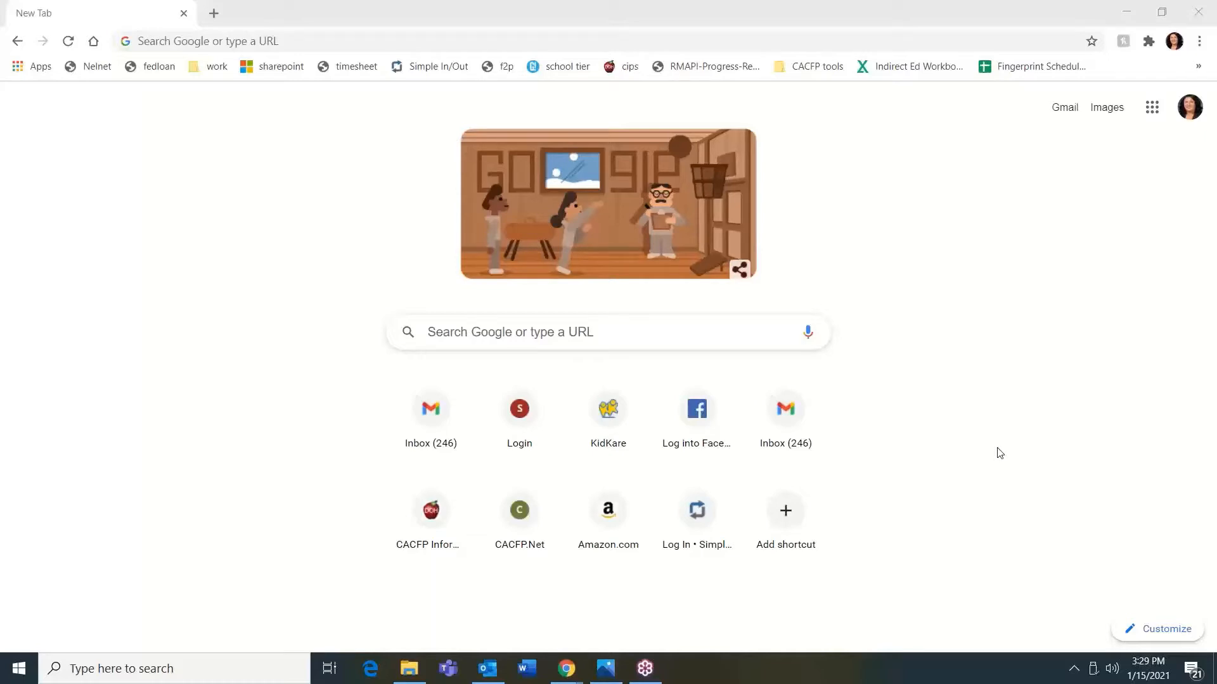
- Go to the website cacfpnet.com
click(311, 39)
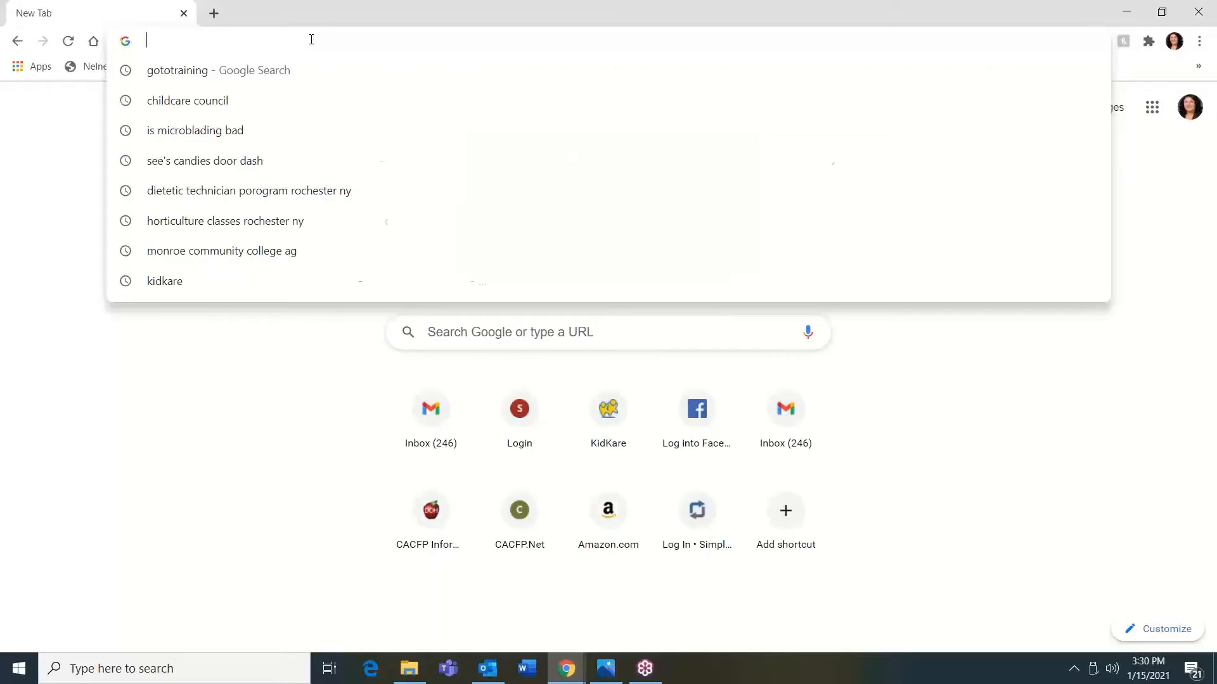
text(cacfpnet)
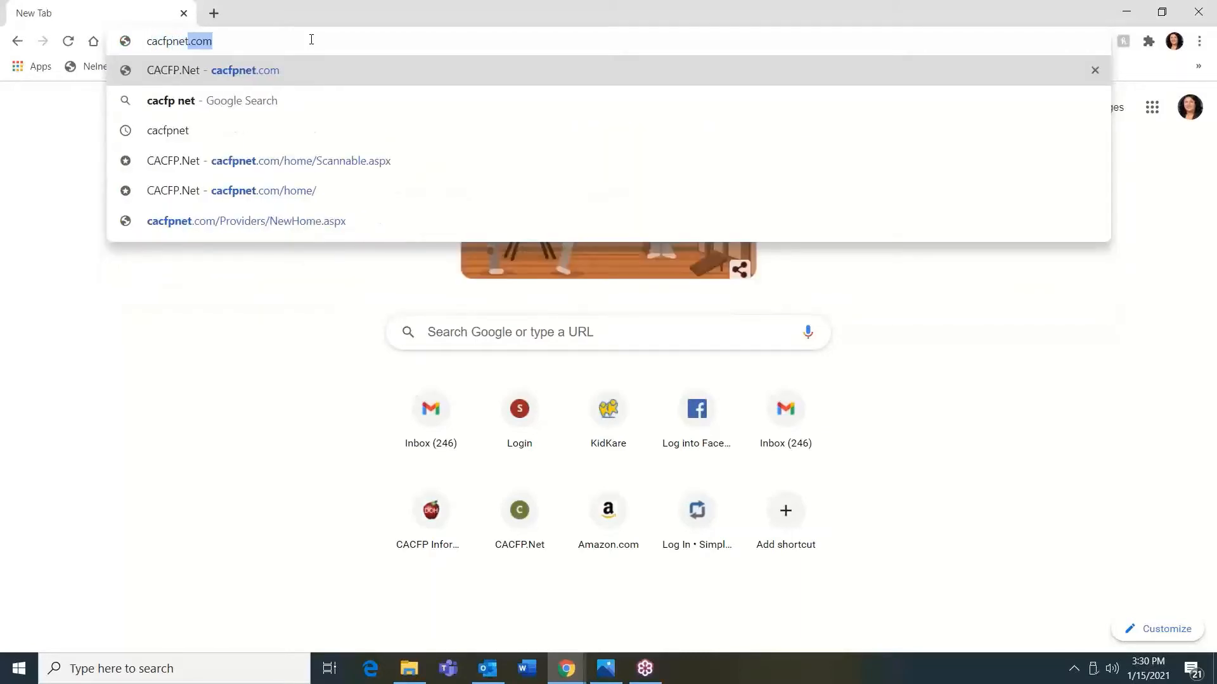
text(.com)
key(Return)
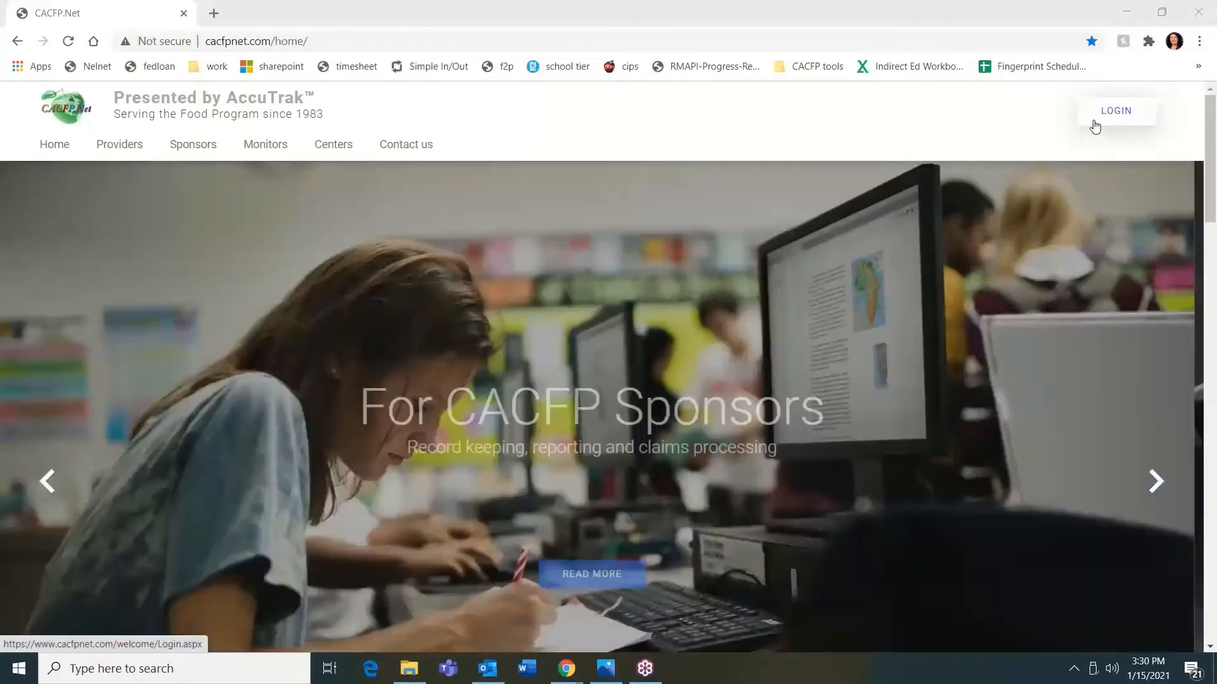
- Open the login page and fill in the user's e-mail address from the saved suggestions
click(1094, 122)
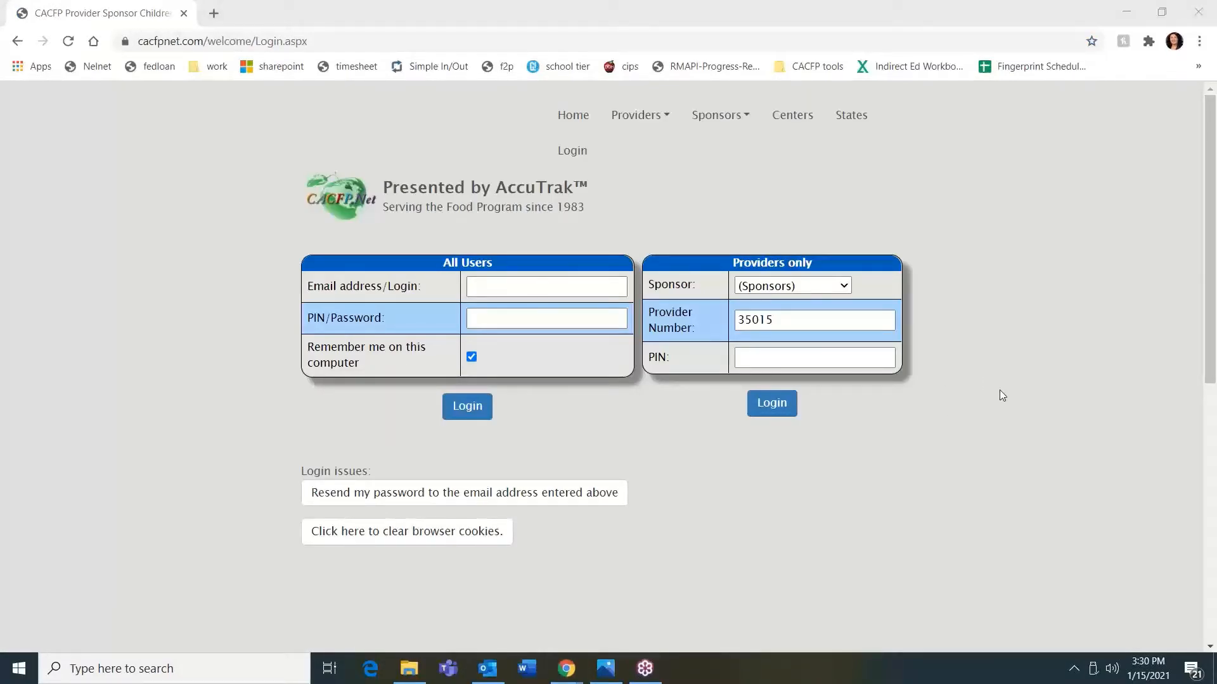
click(488, 281)
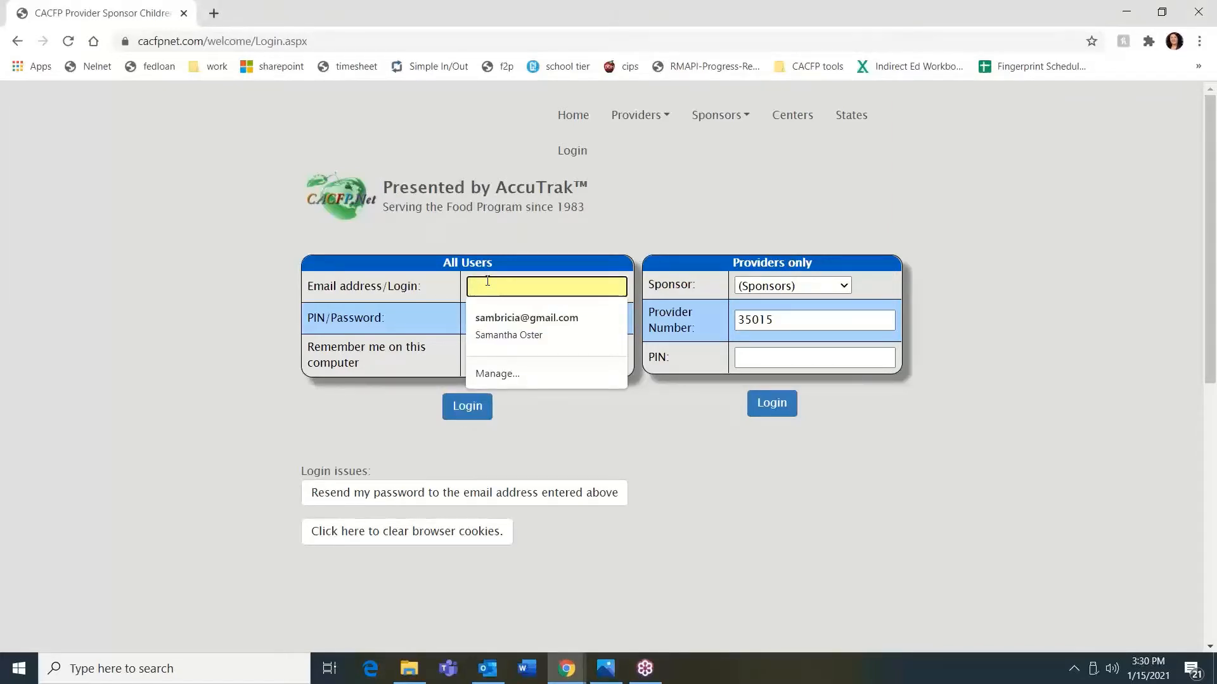
text(c)
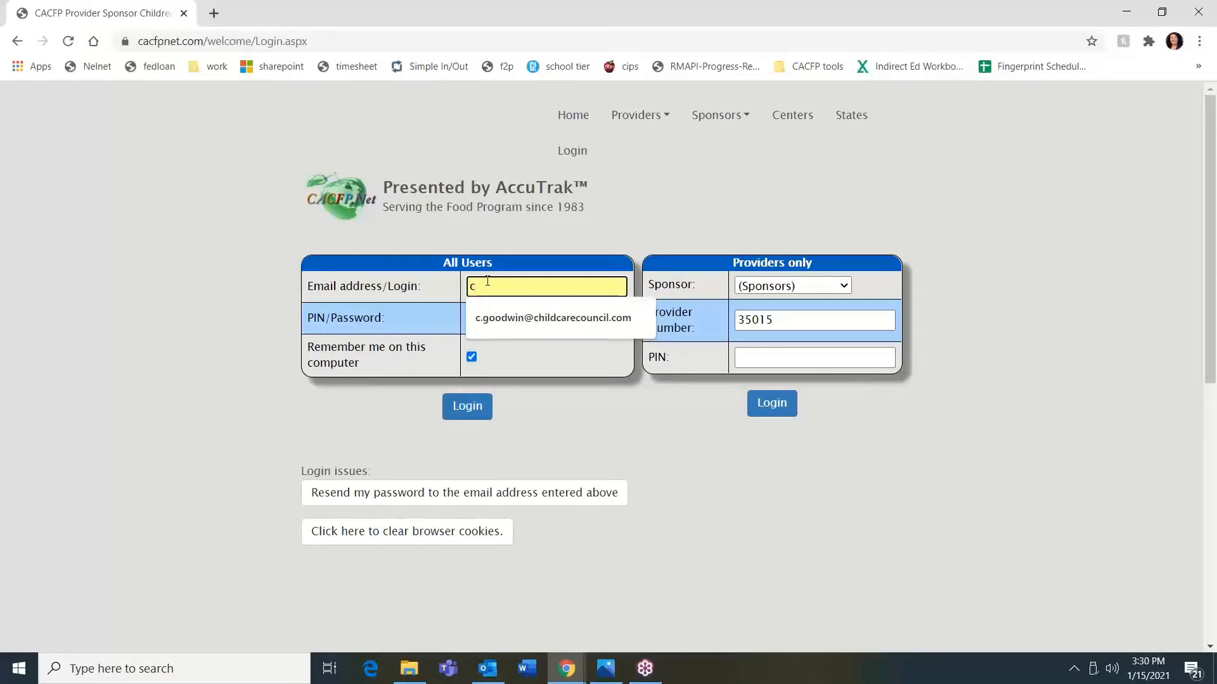
text(.g)
key(Down)
key(Return)
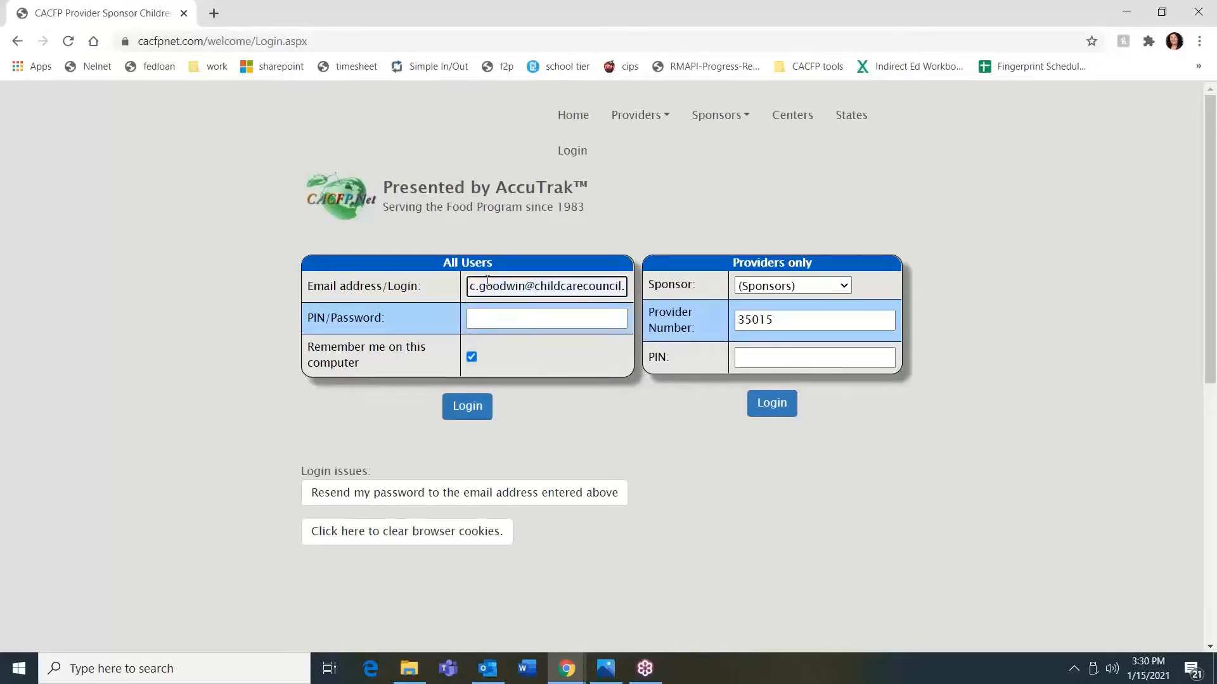
- Fill in the saved account password and log in
click(499, 318)
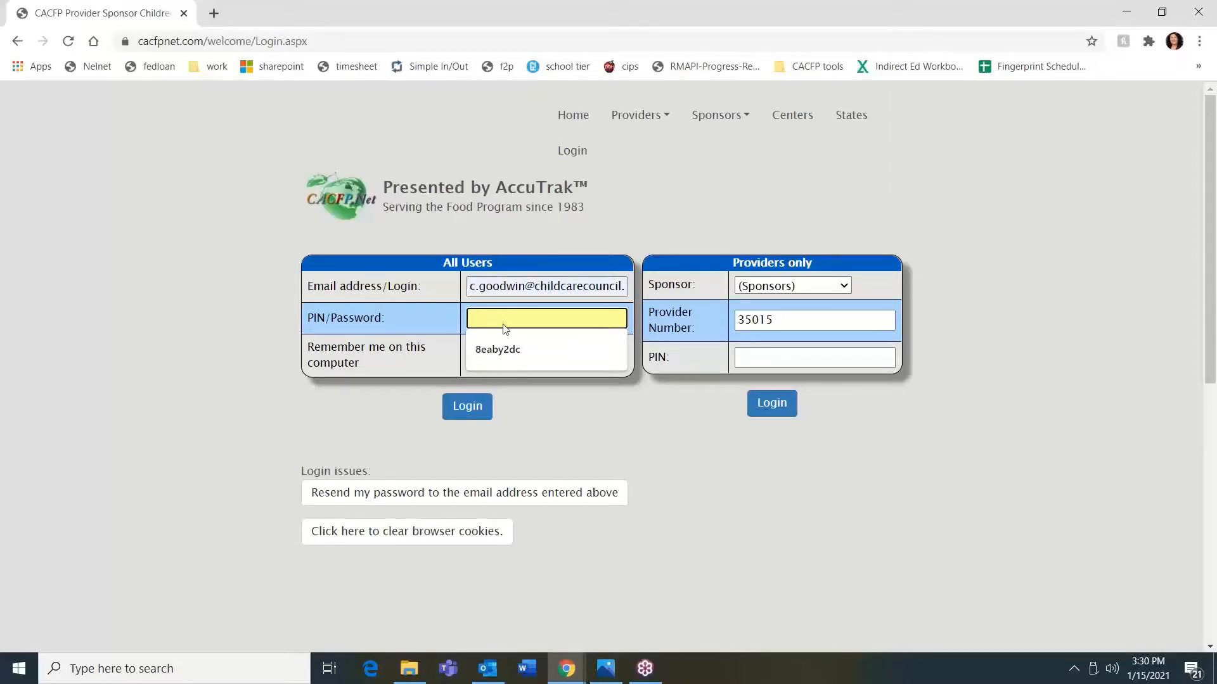
click(518, 347)
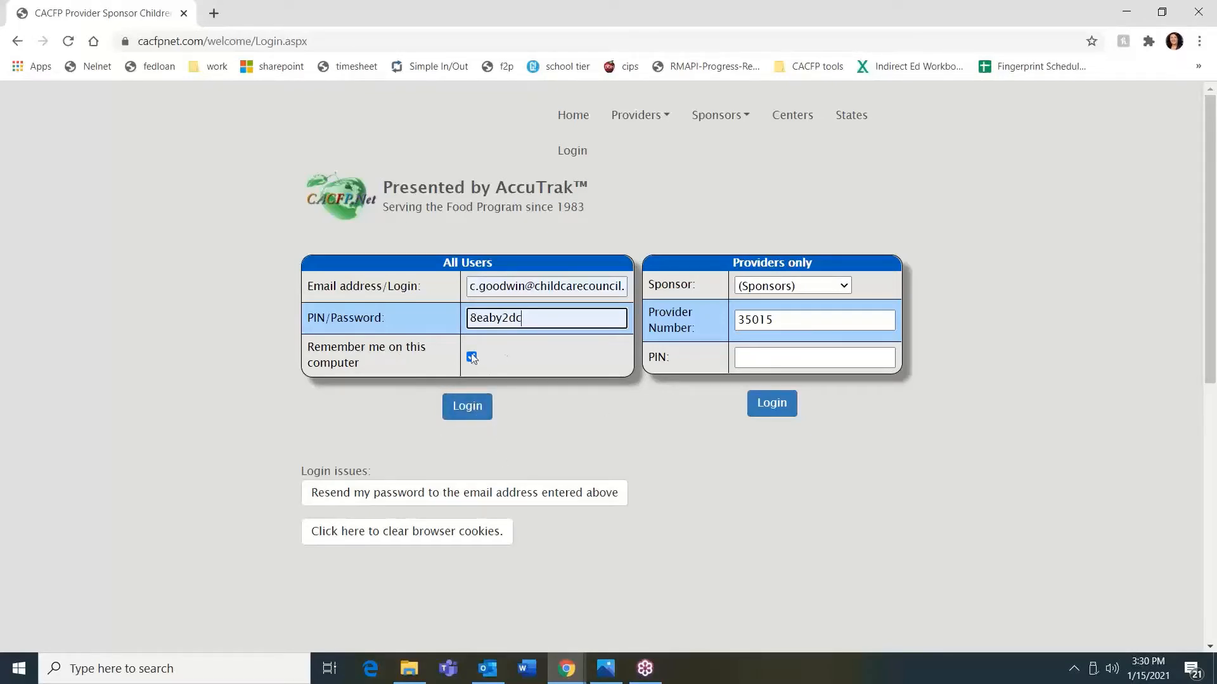
click(483, 403)
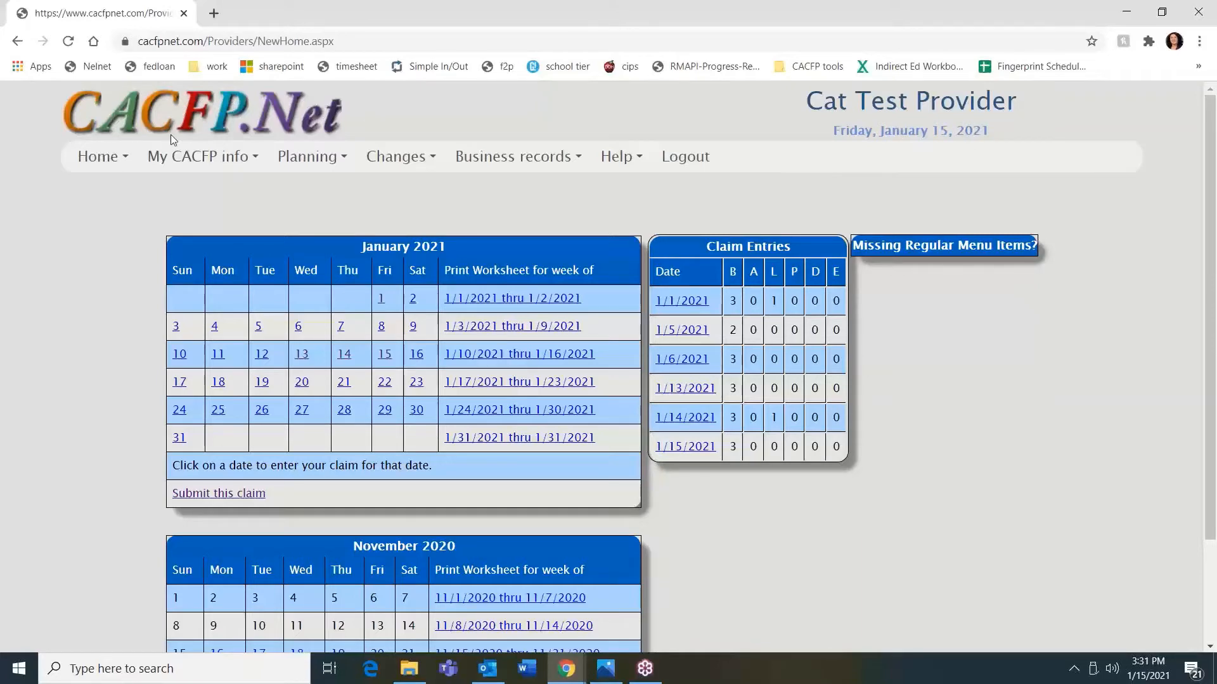
- Open the Children page and start pre-enrolling a new child
mouse_move(200, 160)
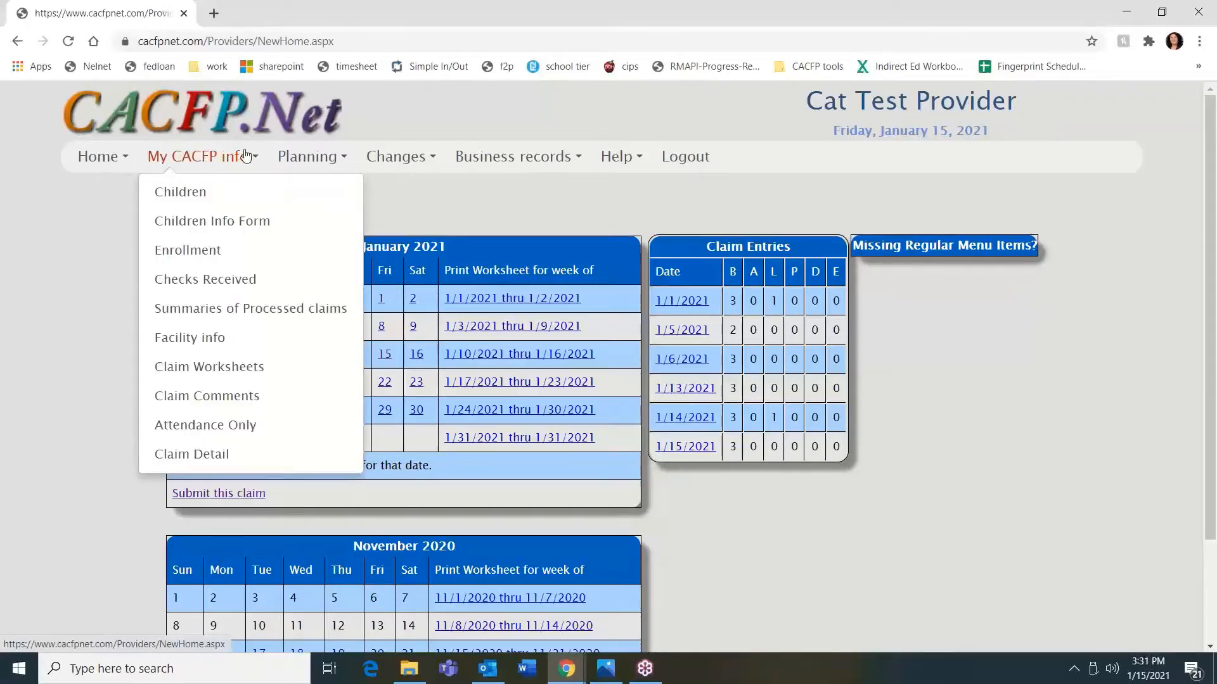
mouse_move(442, 149)
click(183, 201)
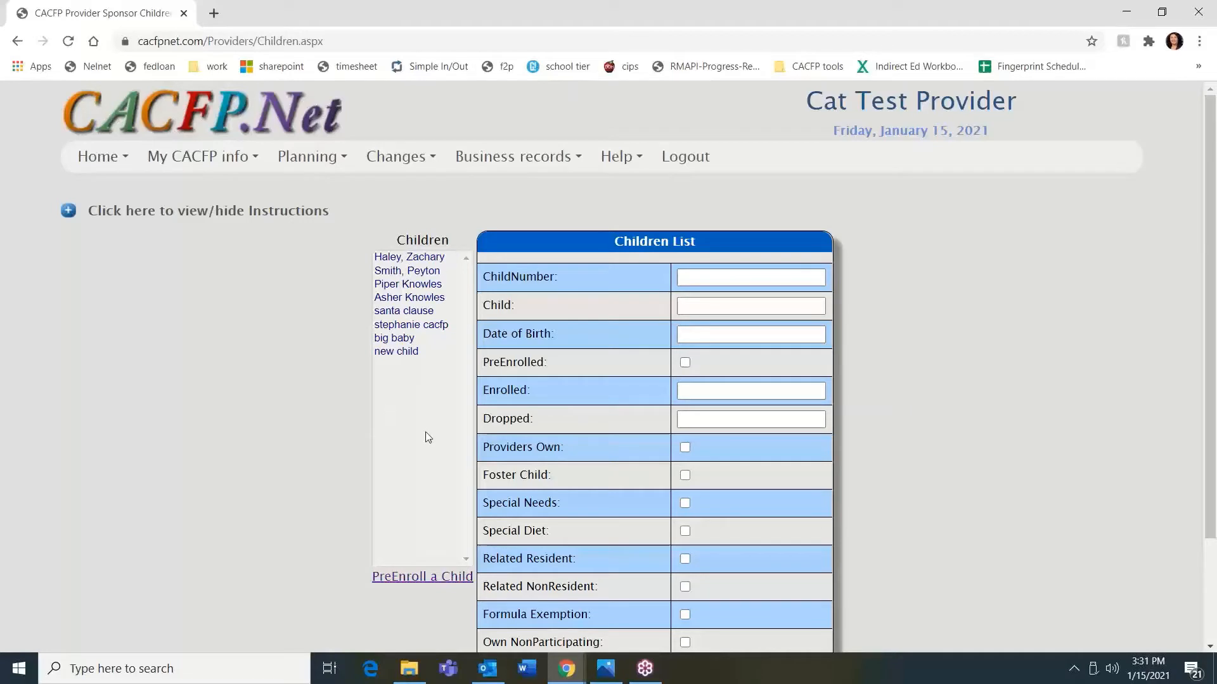
click(425, 577)
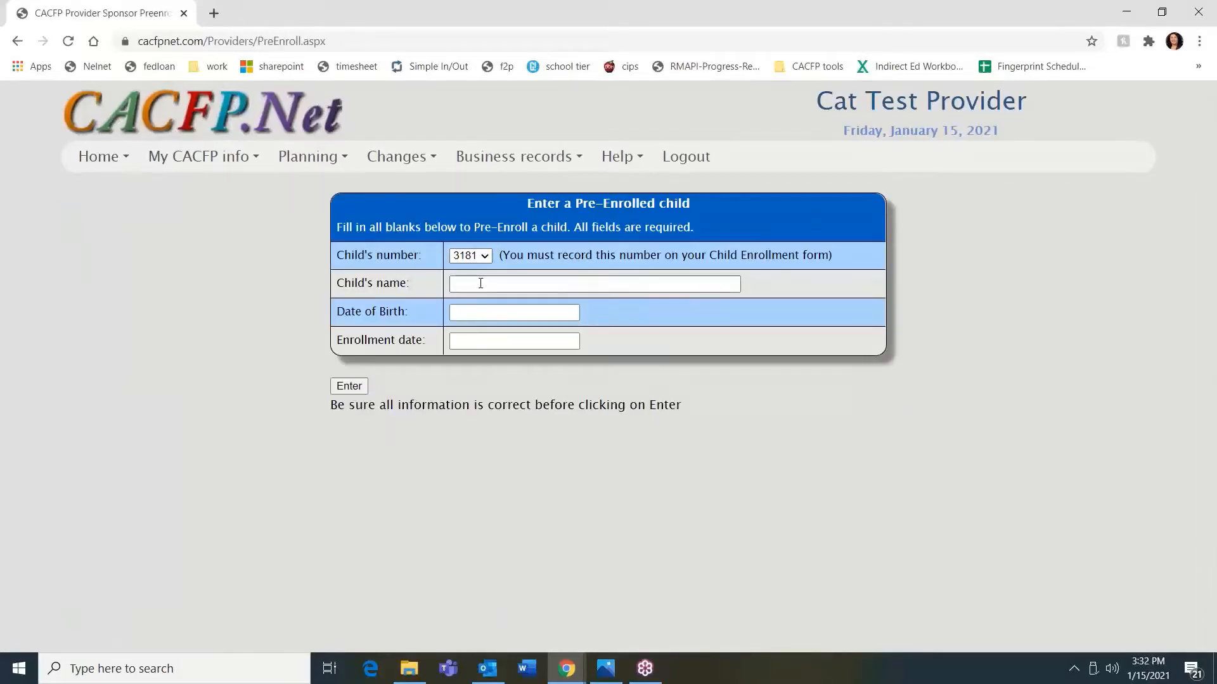
- Pre-enroll a child named "this child" with birth date 01/20/2020 and enrollment date 01/15/2021
click(481, 284)
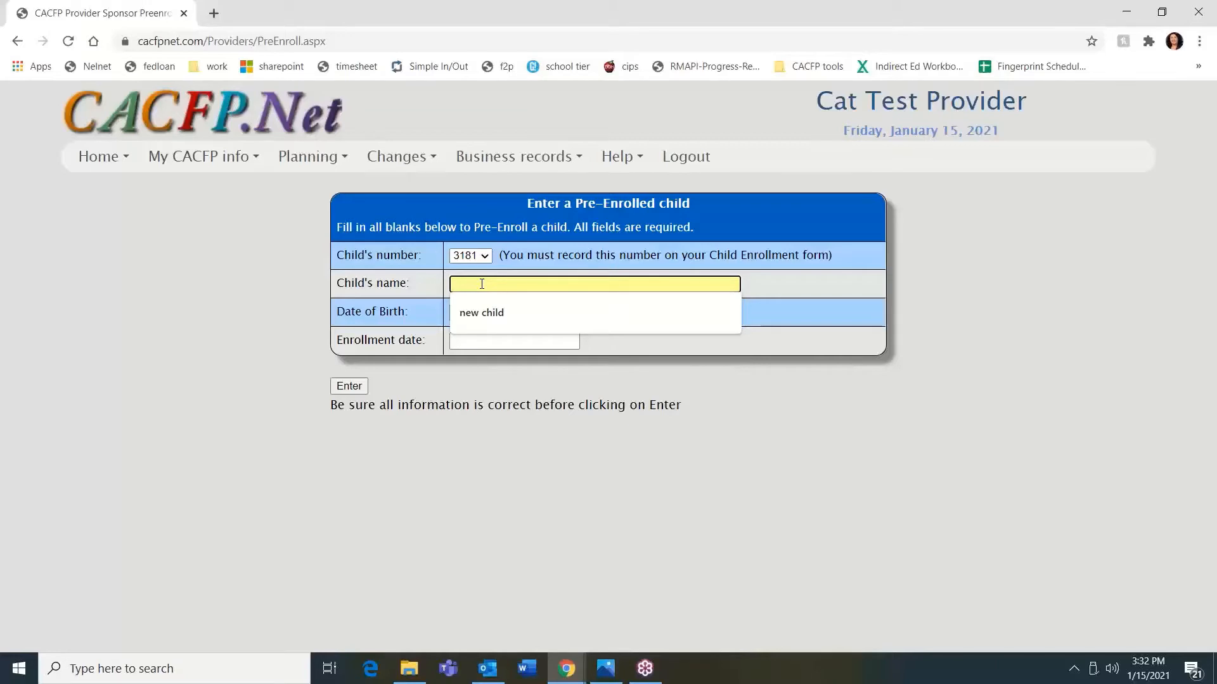
text(this)
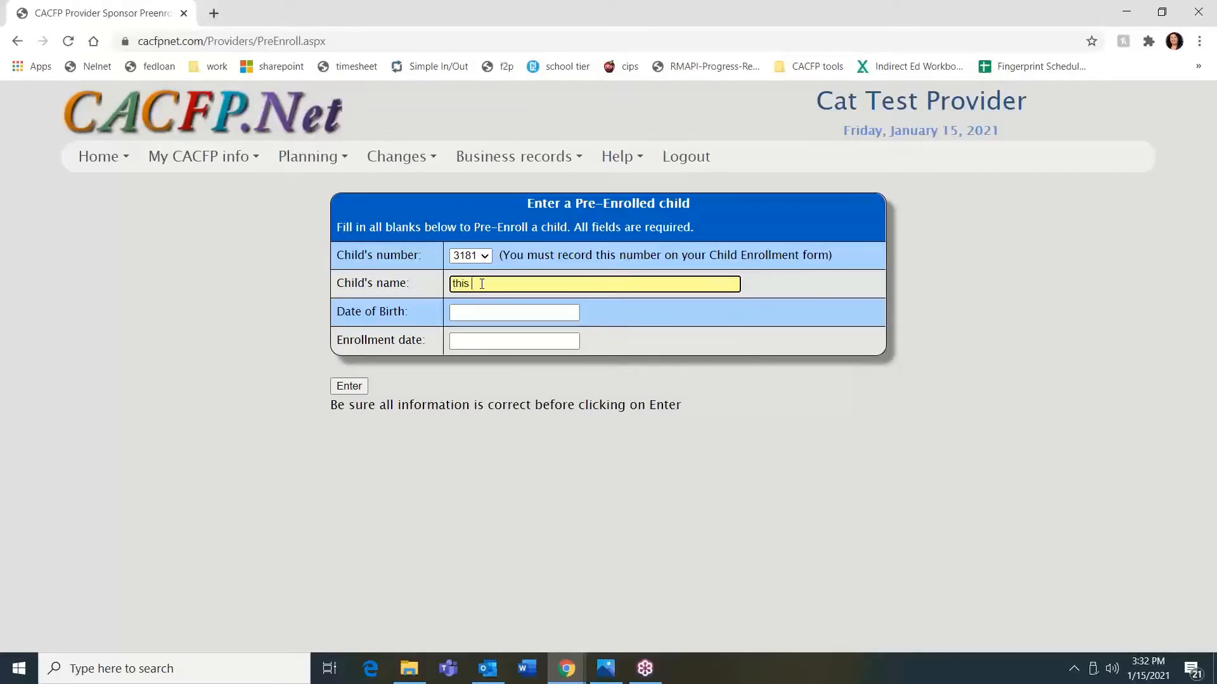
text( child)
click(486, 312)
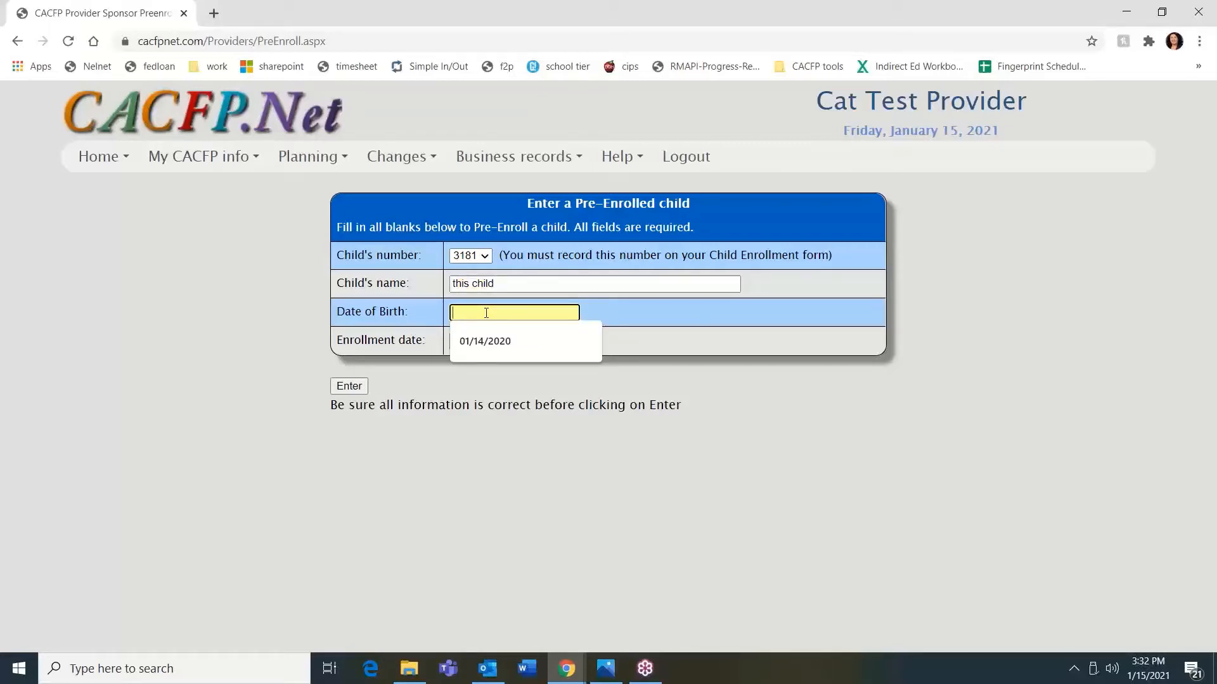
text(01/20)
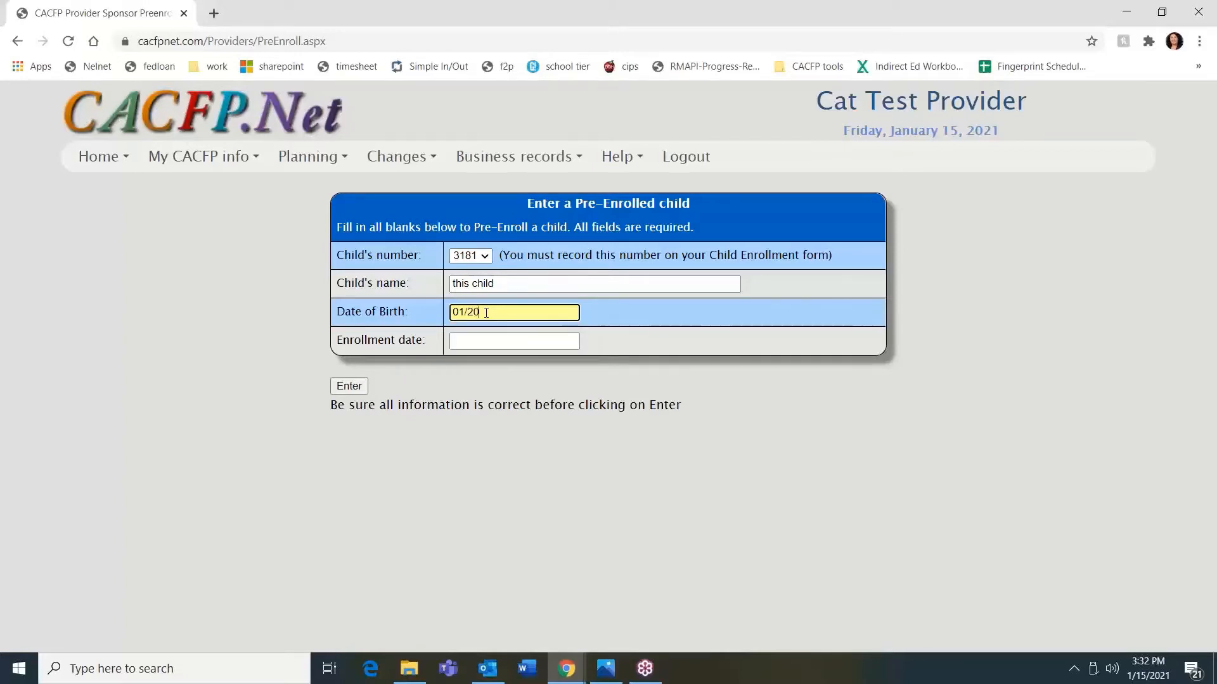
text(/2020)
click(486, 343)
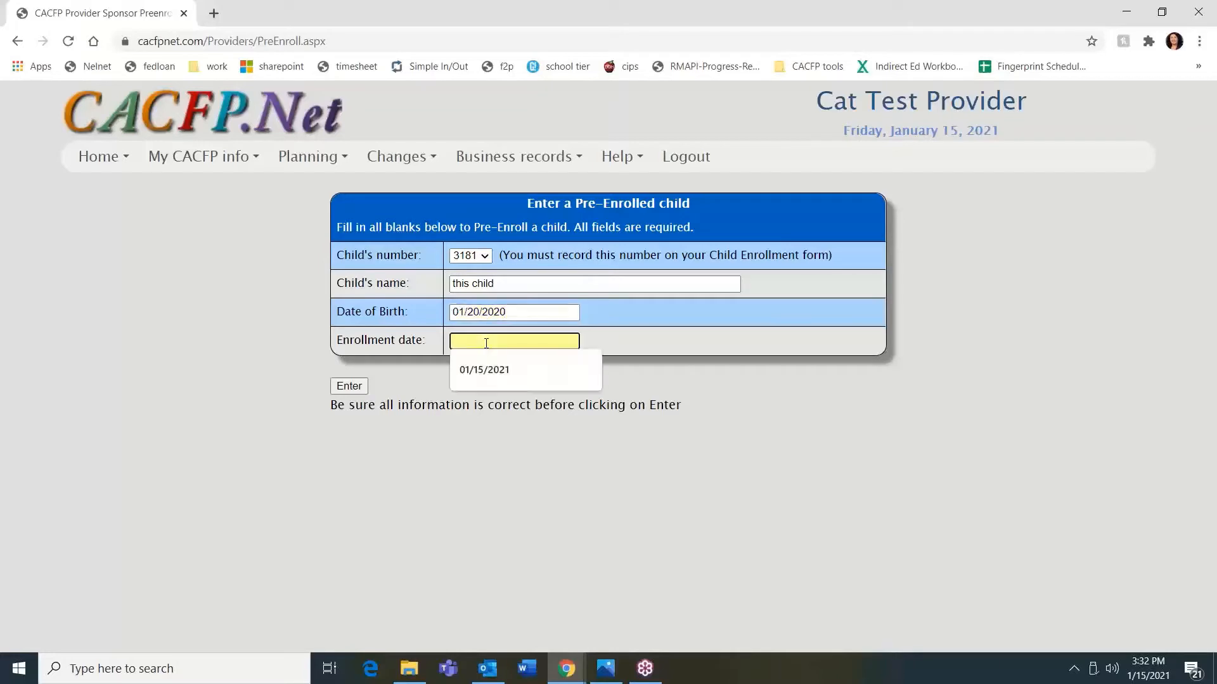
key(Down)
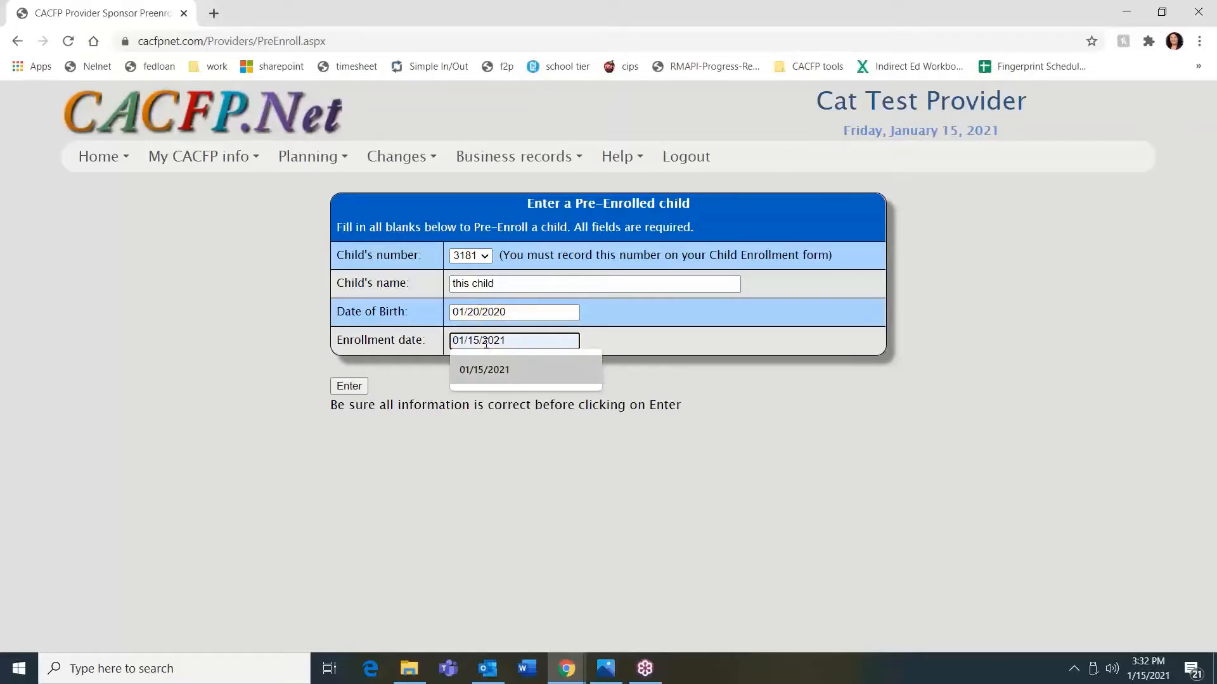
click(501, 370)
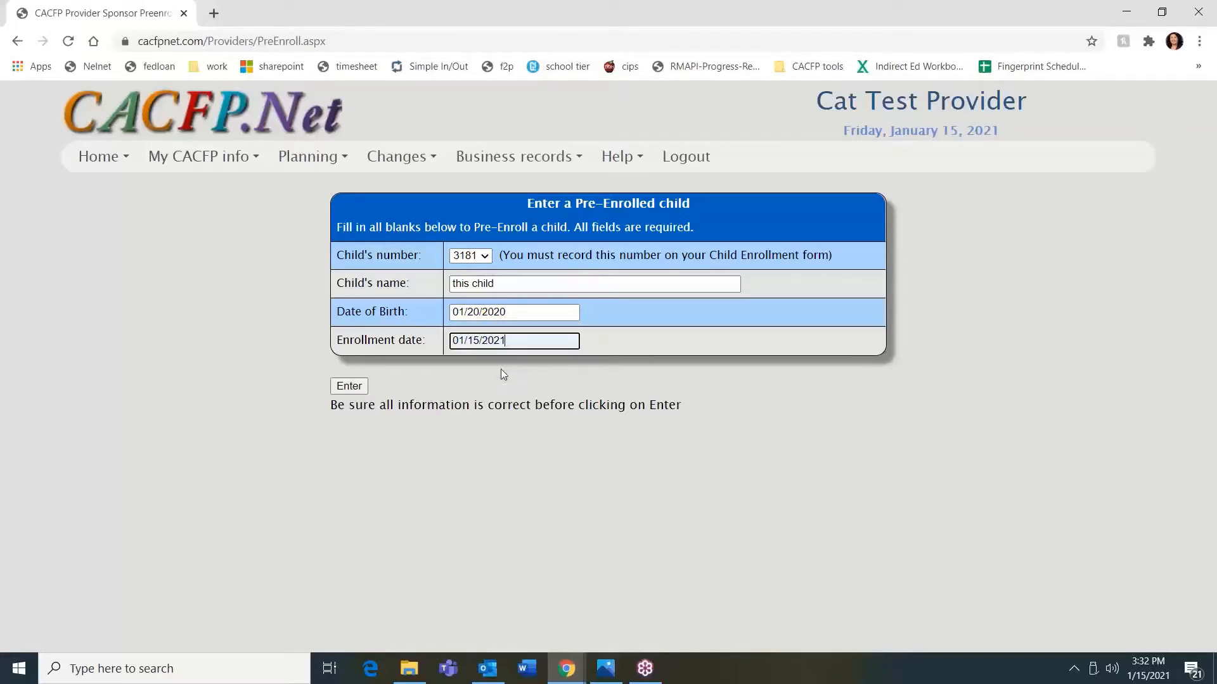
click(349, 388)
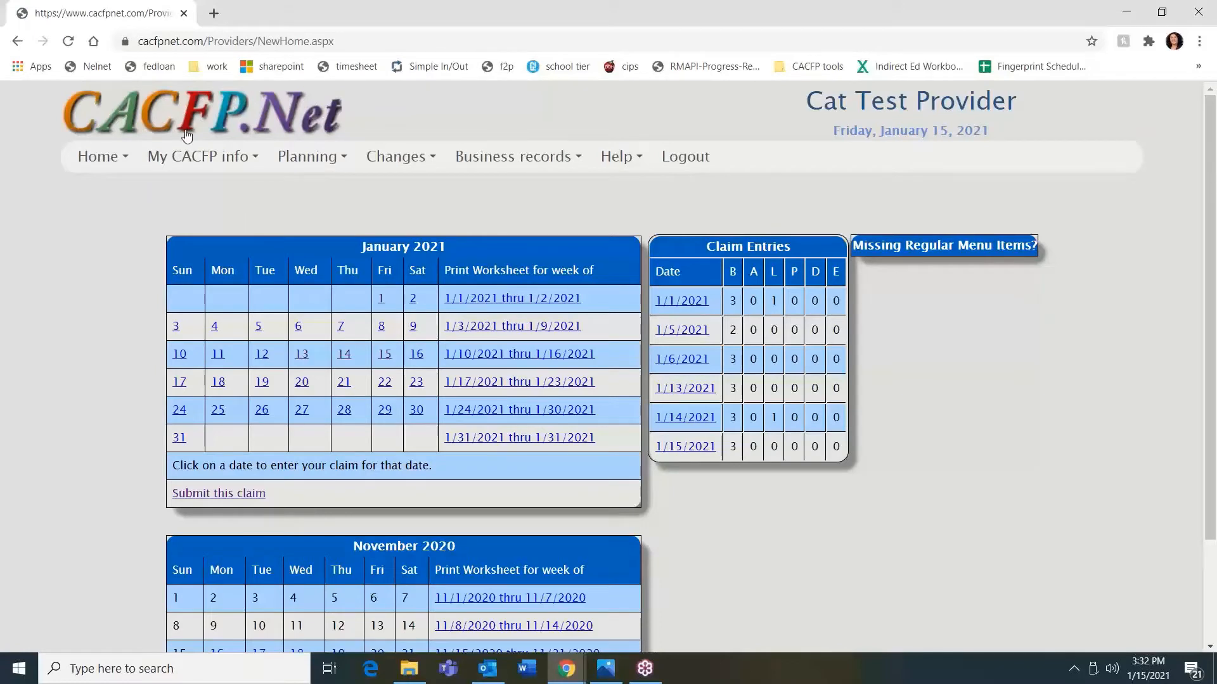
- Open the Children list, select "this child" and save its pre-enrolled record
click(198, 156)
click(199, 198)
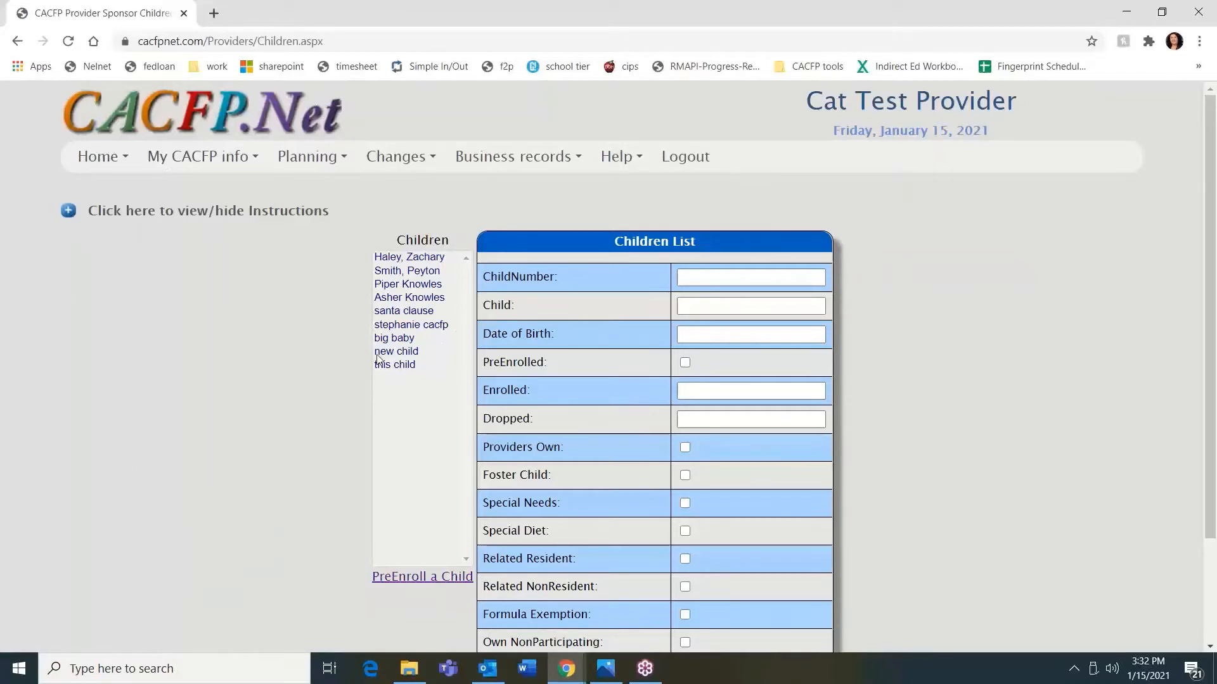
click(396, 372)
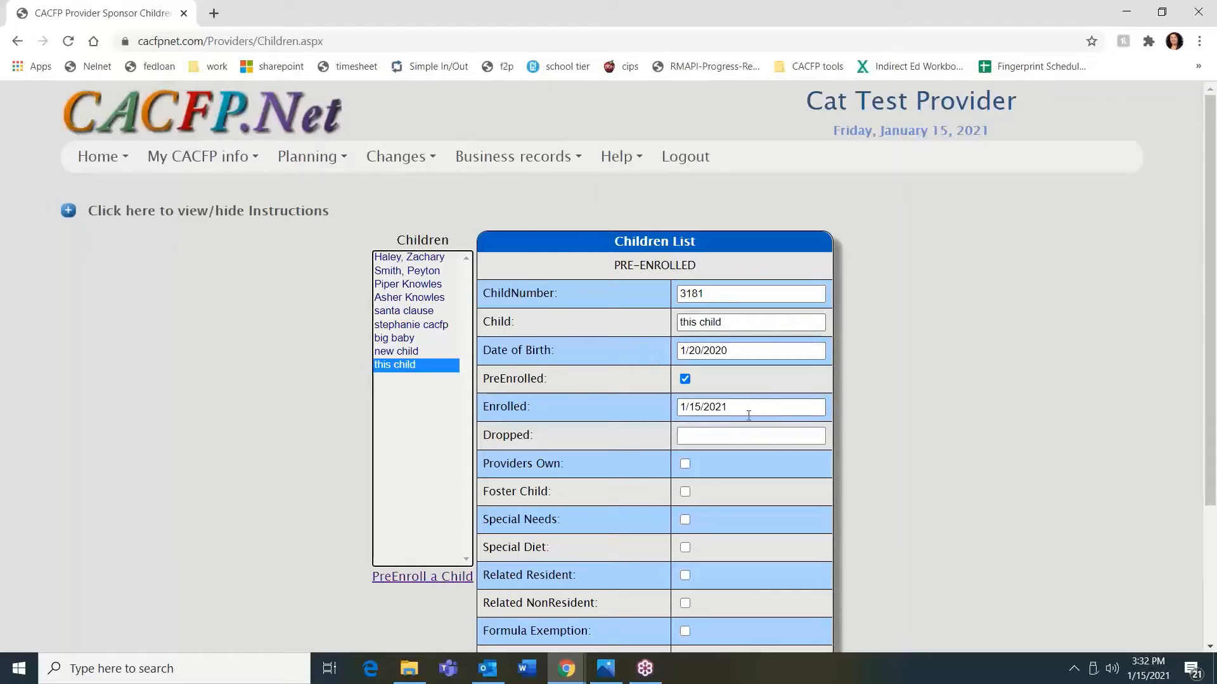
scroll(753, 505, down, 1)
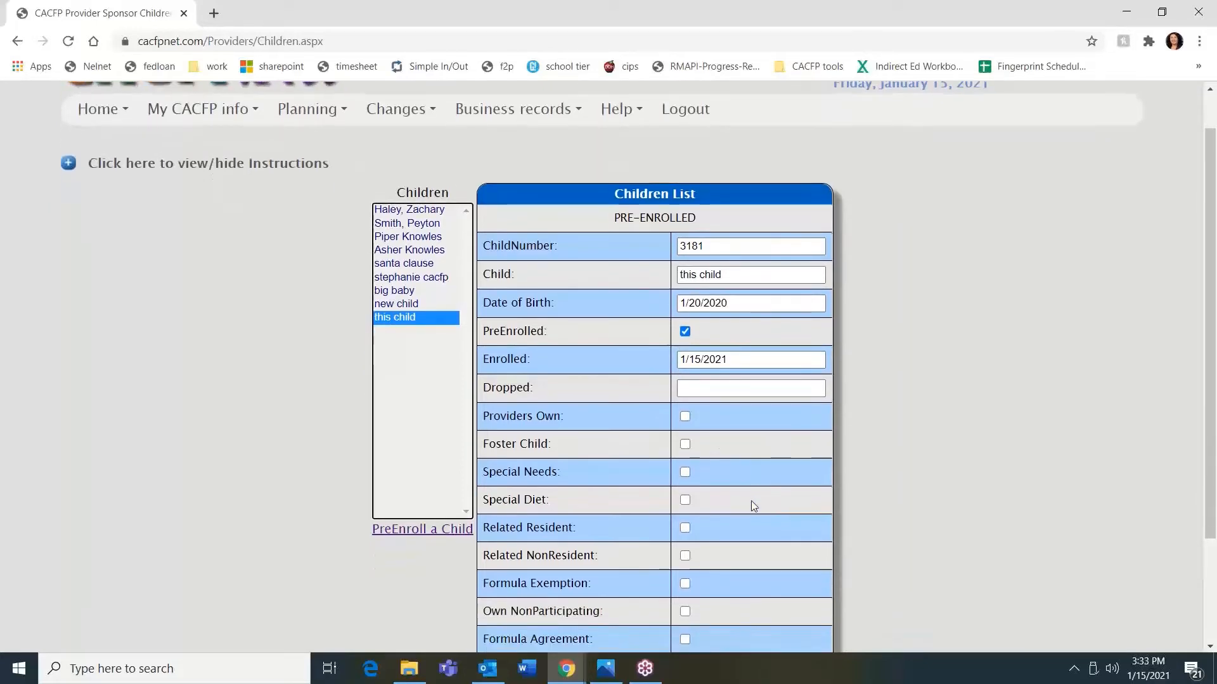
scroll(752, 501, down, 3)
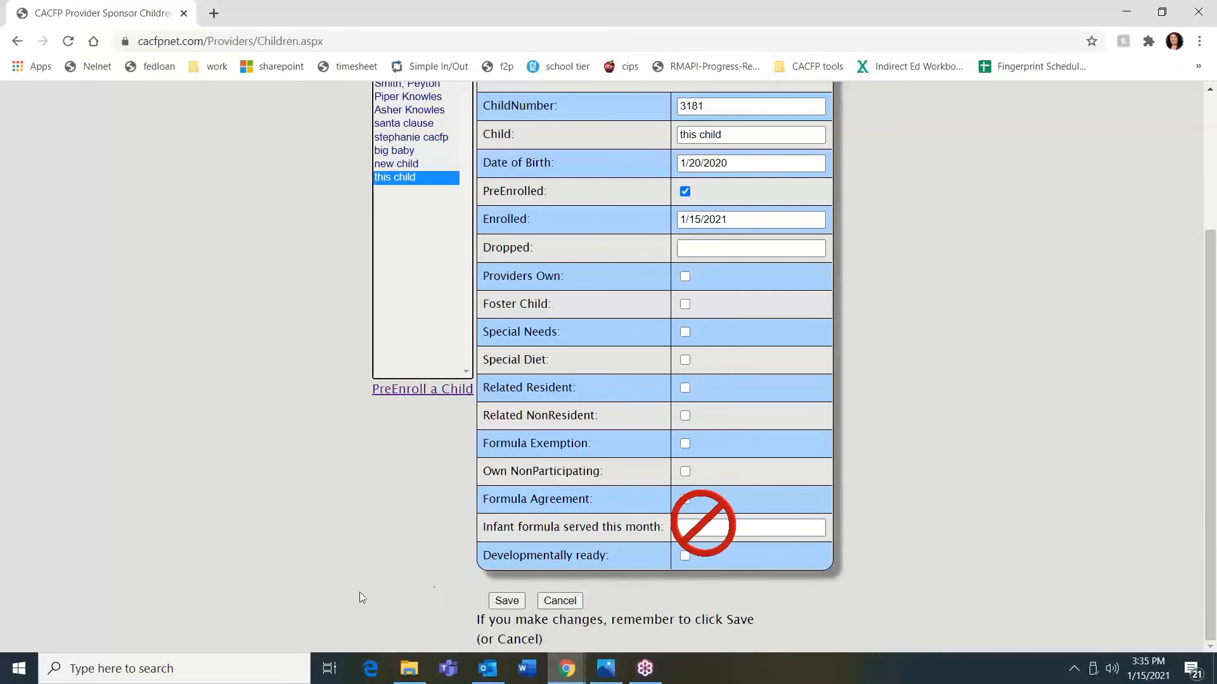
click(498, 610)
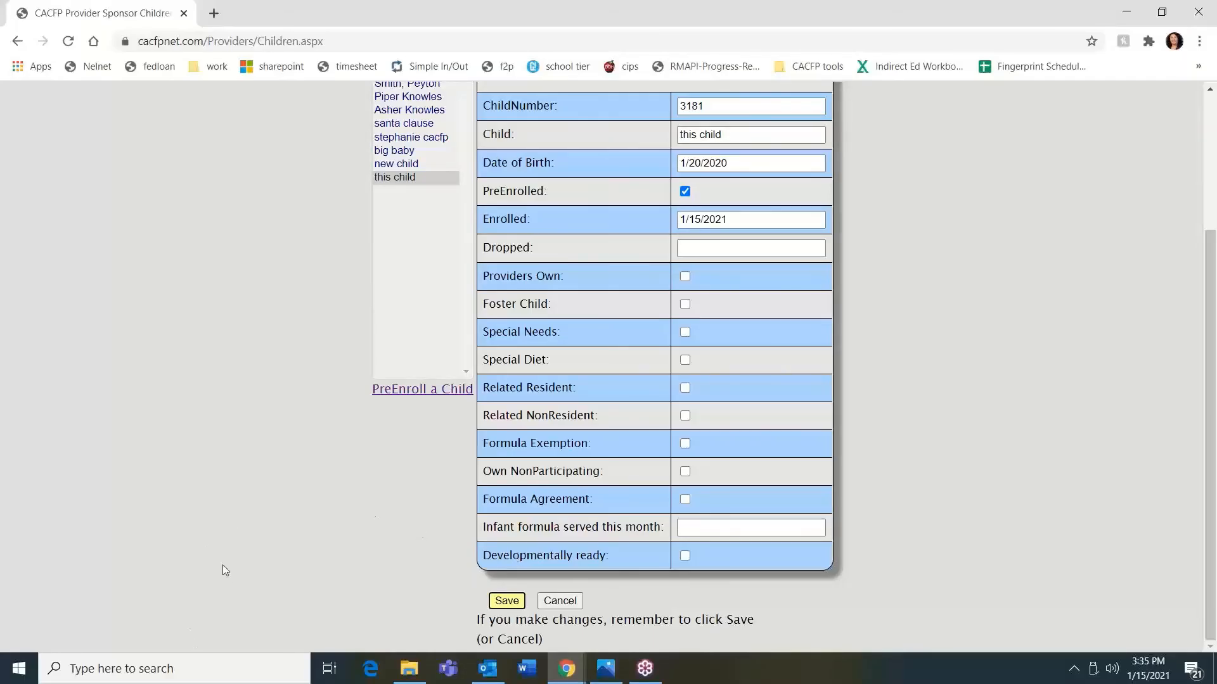
- Display the Enrollment forms report for "this child" and scroll through the generated form
scroll(234, 514, up, 3)
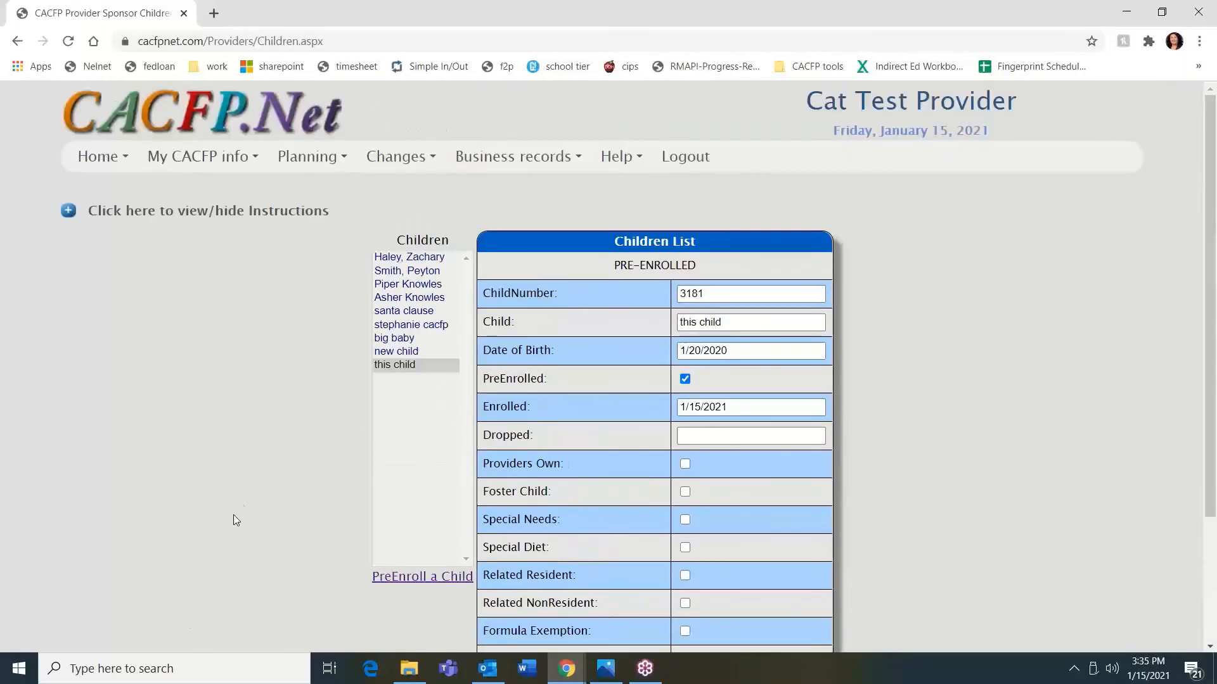
click(213, 156)
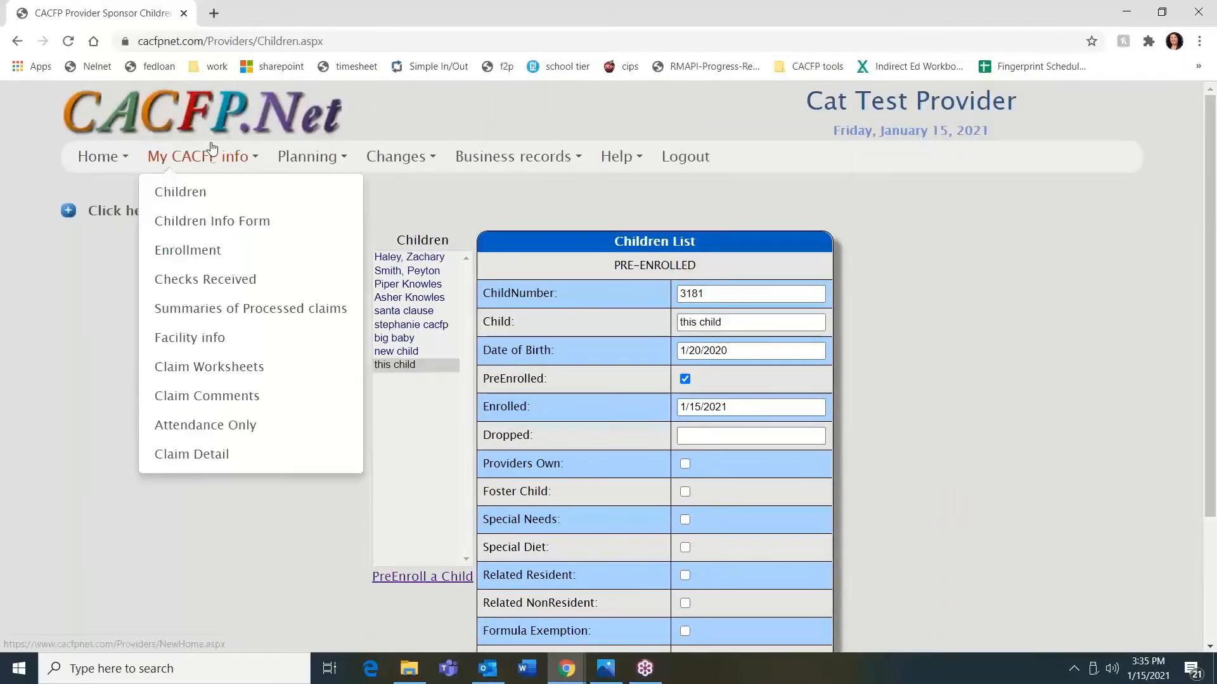
click(186, 249)
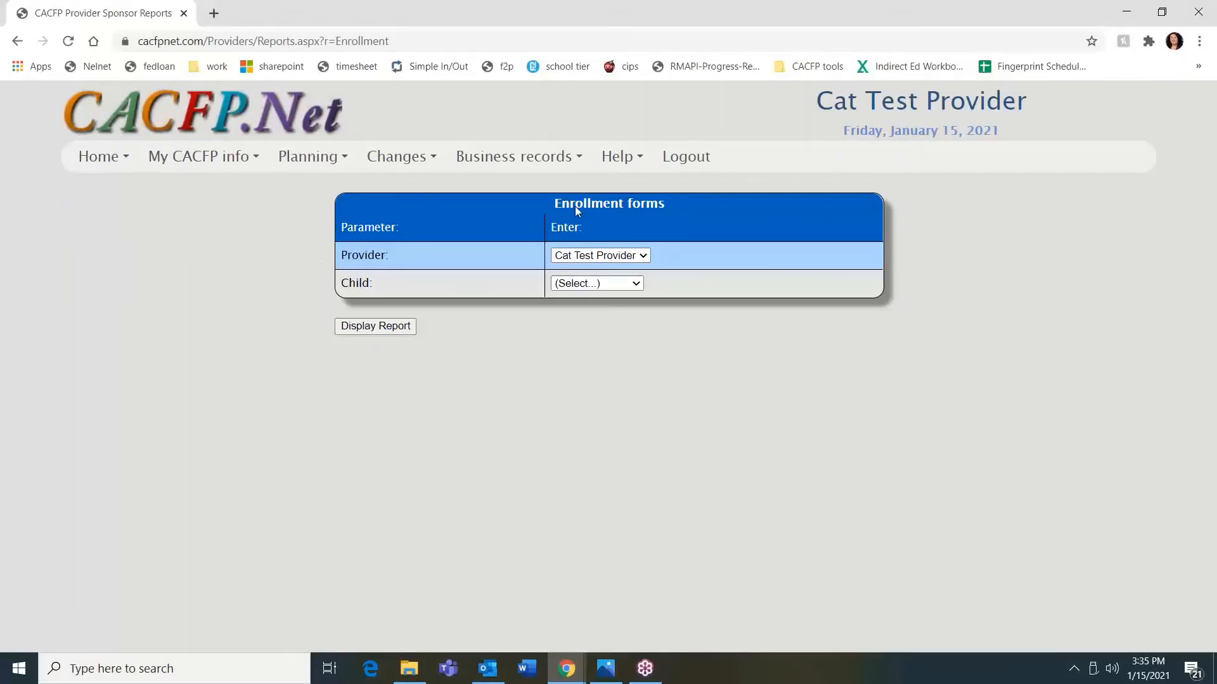
click(640, 286)
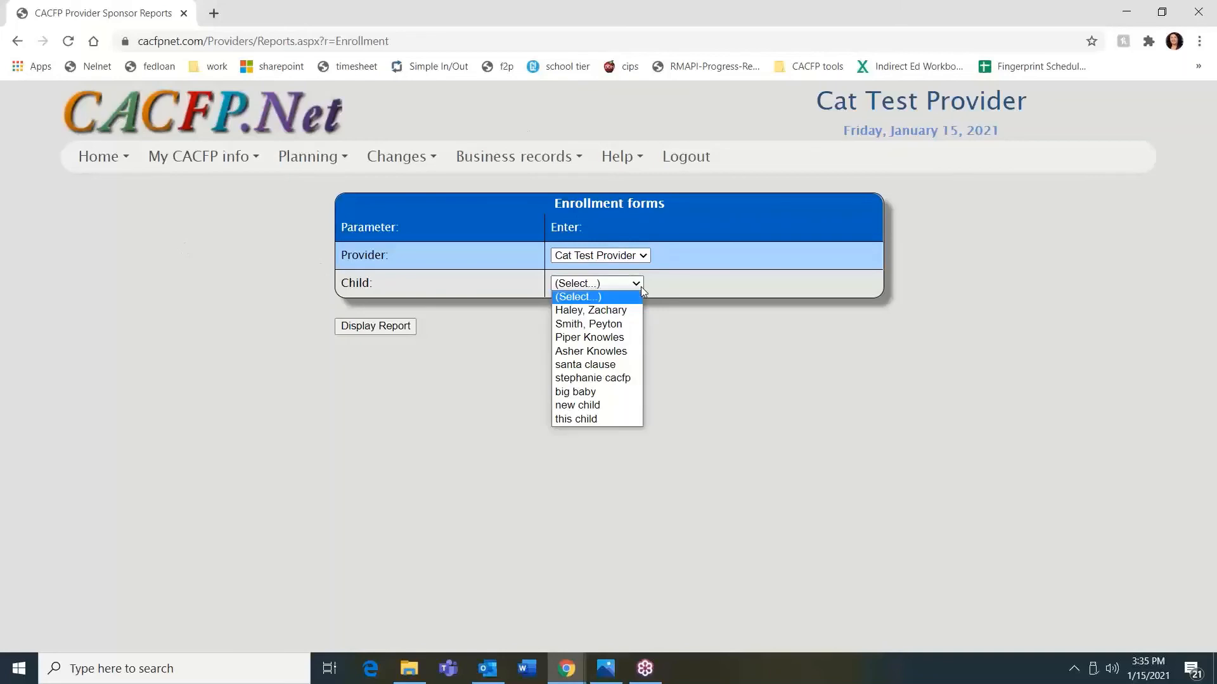
click(585, 418)
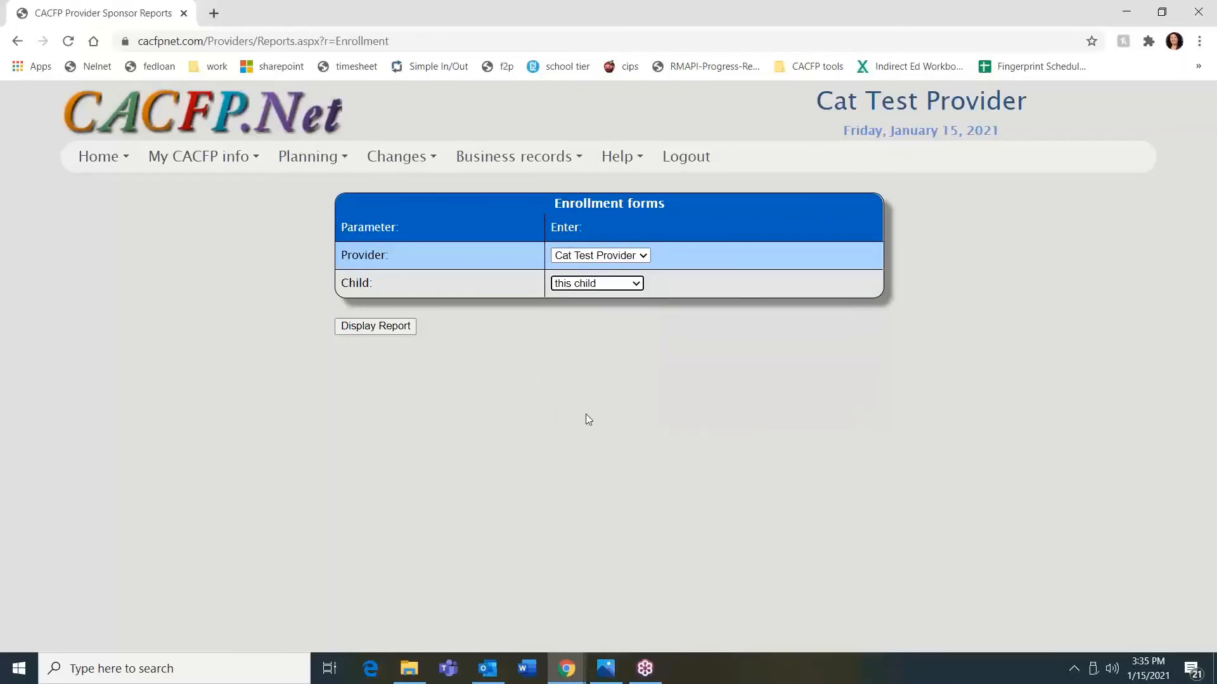
click(389, 330)
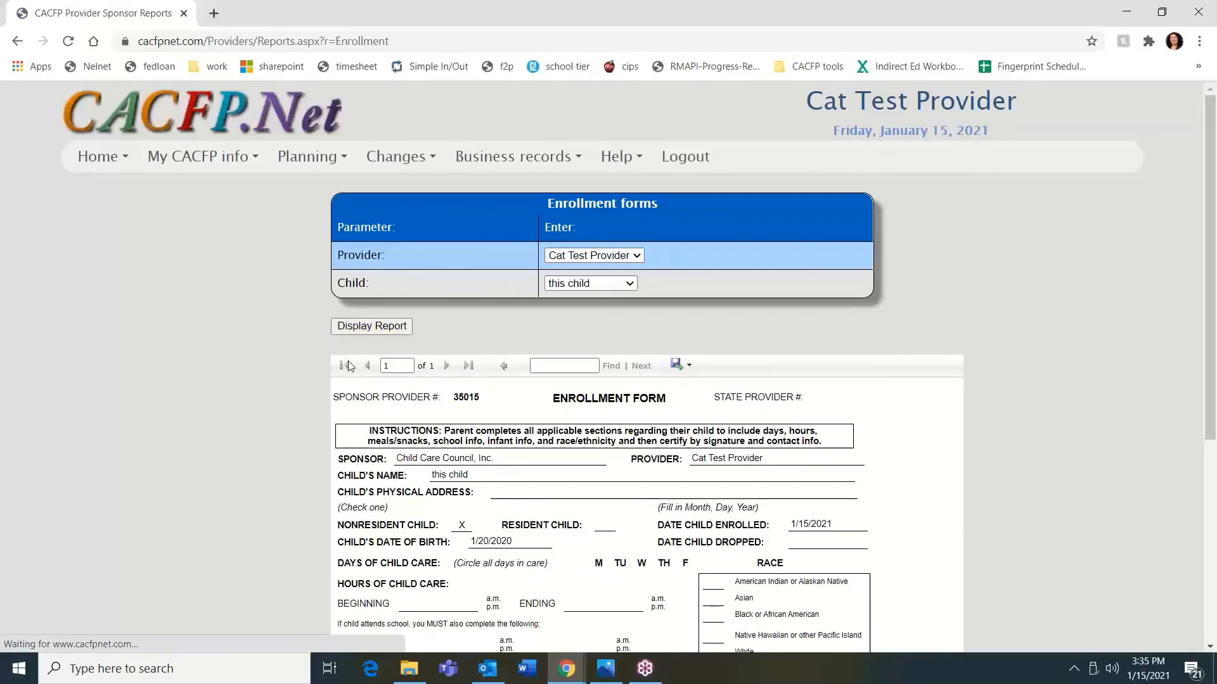
scroll(562, 558, down, 5)
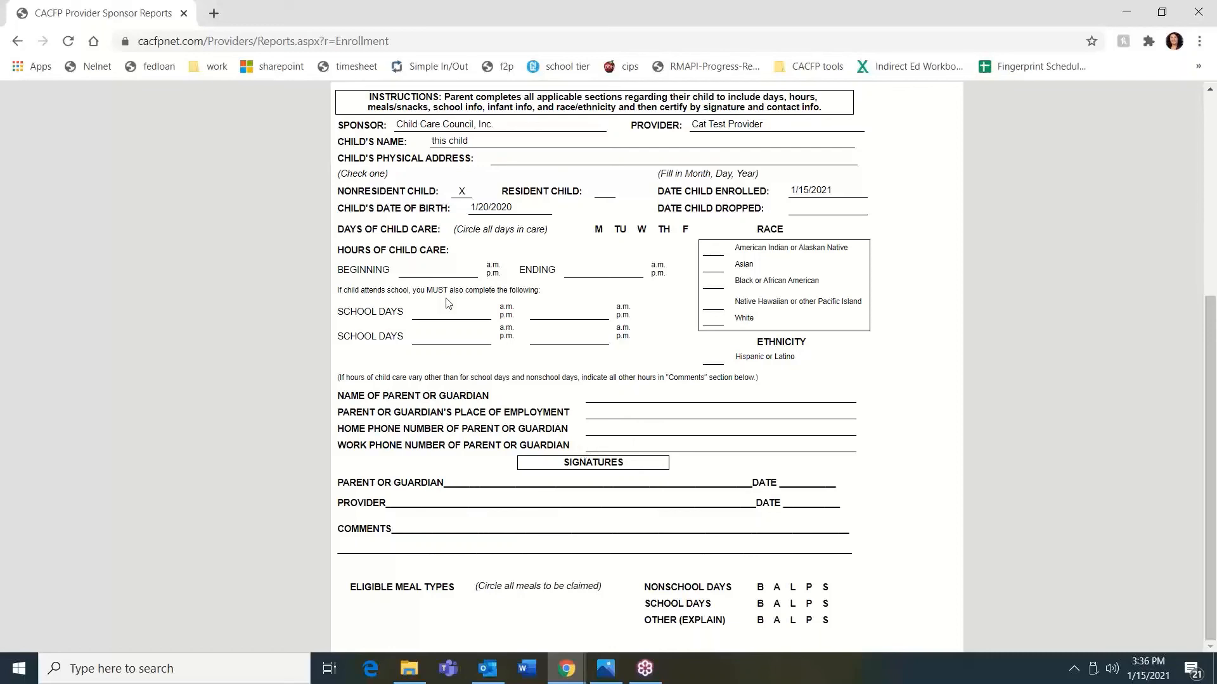
scroll(589, 345, up, 3)
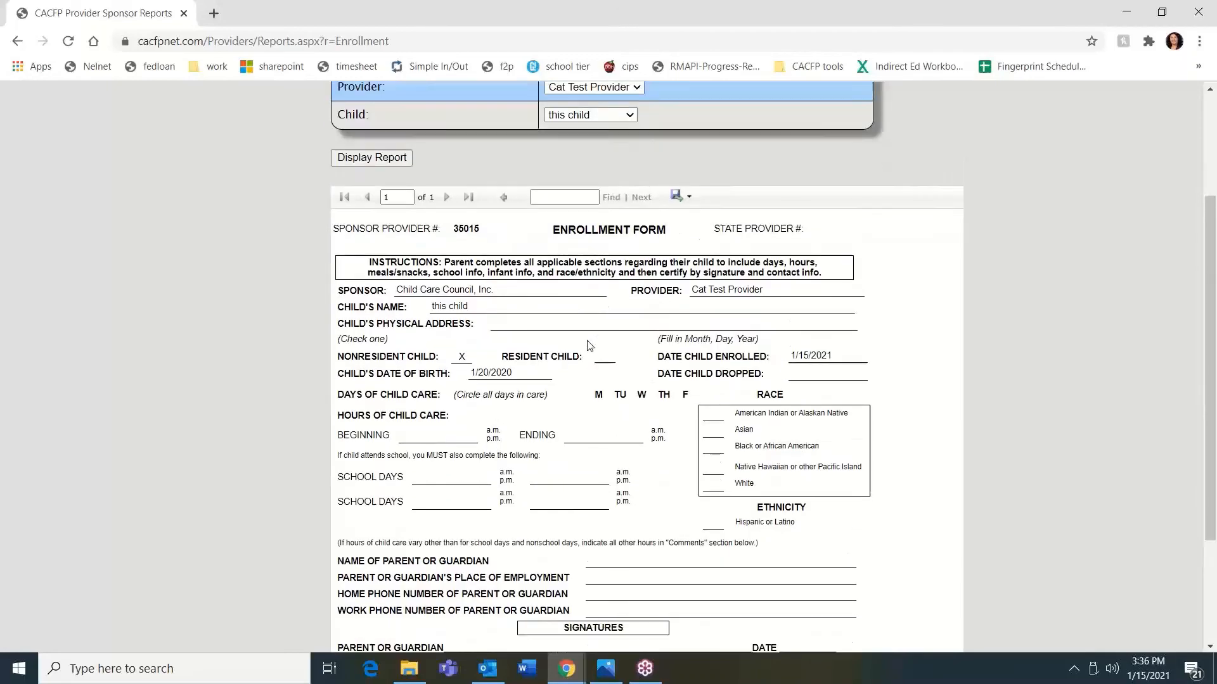
scroll(589, 346, down, 3)
scroll(587, 342, up, 4)
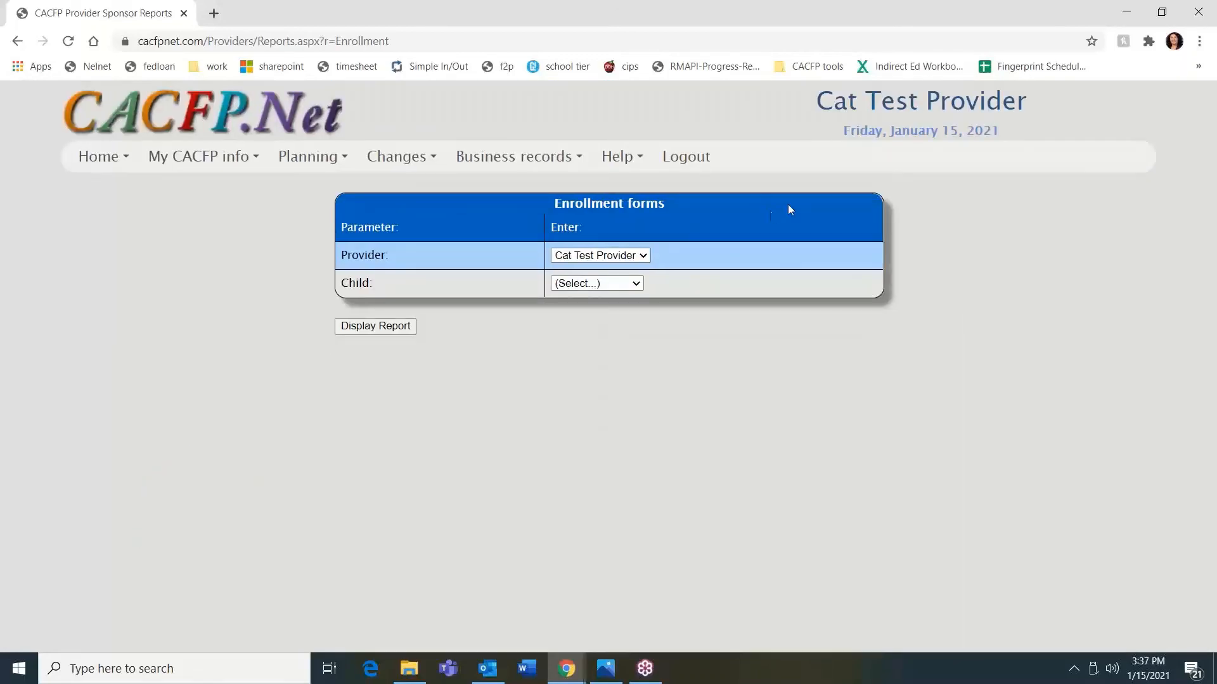